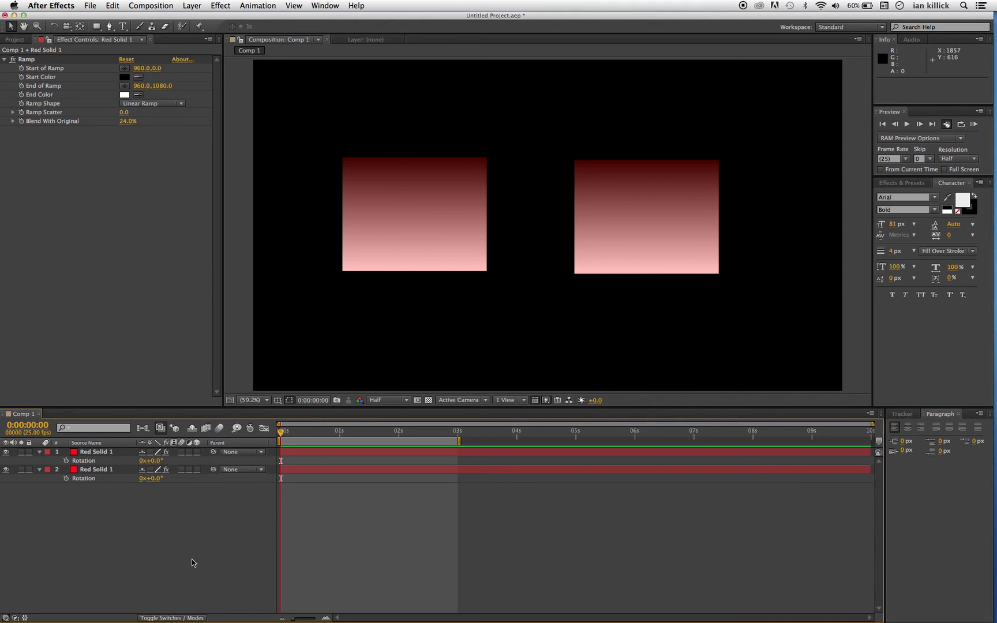
Turn both Red Solid 1 layers into 3D layers
{"action": "left_click", "coordinate": [197, 452]}
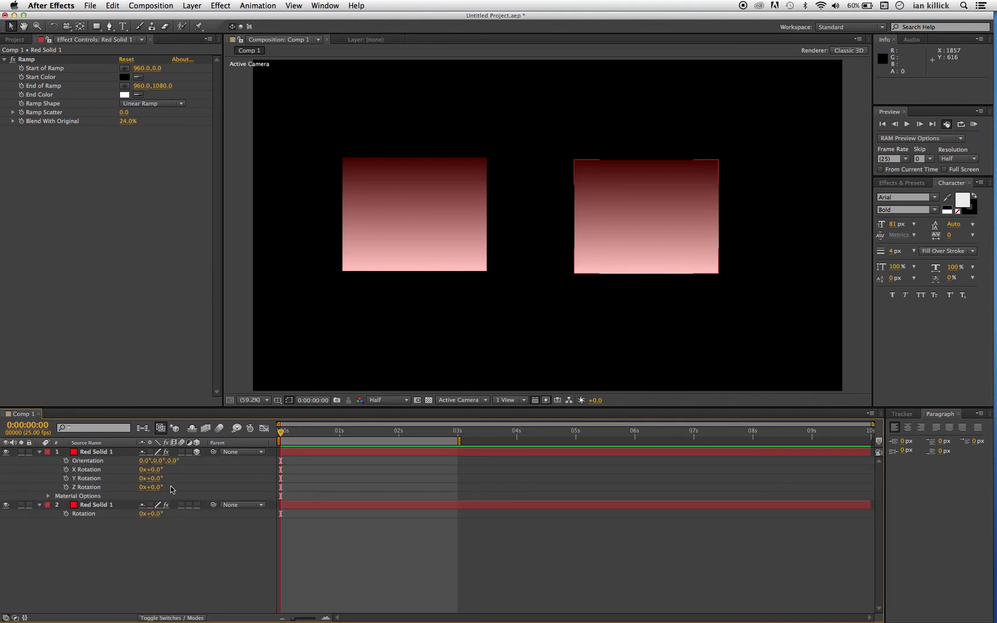
{"action": "left_click", "coordinate": [197, 505]}
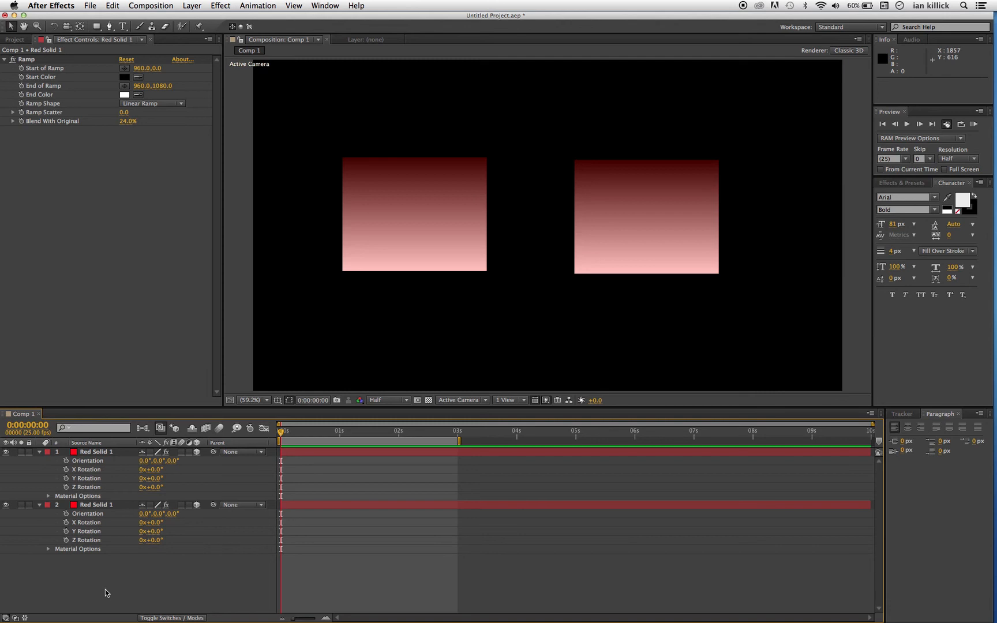
Try rotating layer 1 to -11° with Z Rotation, and undo the change
{"action": "left_click", "coordinate": [97, 453]}
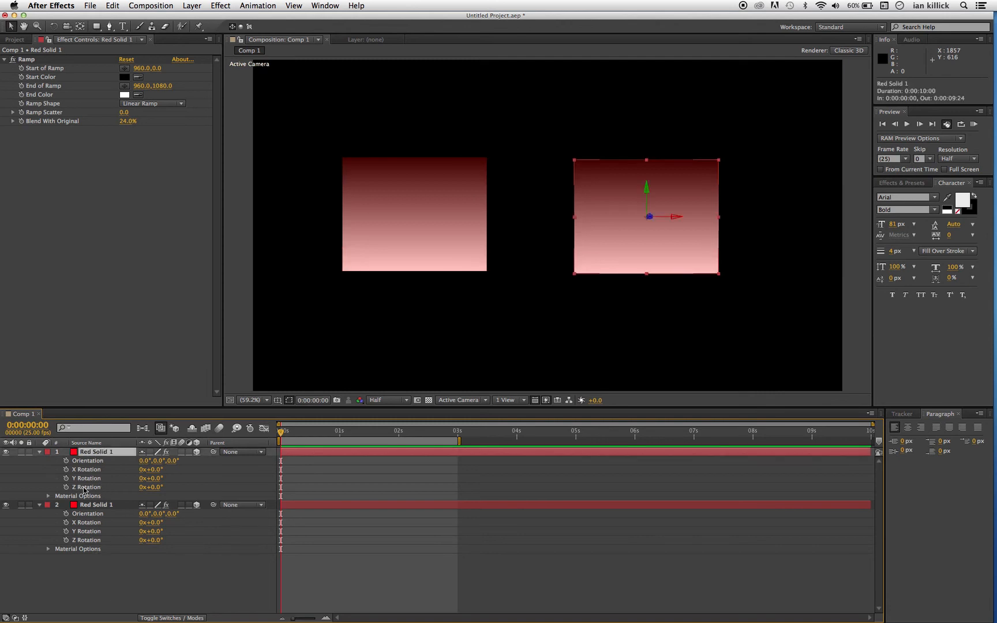
{"action": "mouse_move", "coordinate": [154, 491]}
{"action": "left_mouse_down"}
{"action": "mouse_move", "coordinate": [205, 491]}
{"action": "mouse_move", "coordinate": [148, 494]}
{"action": "left_mouse_up"}
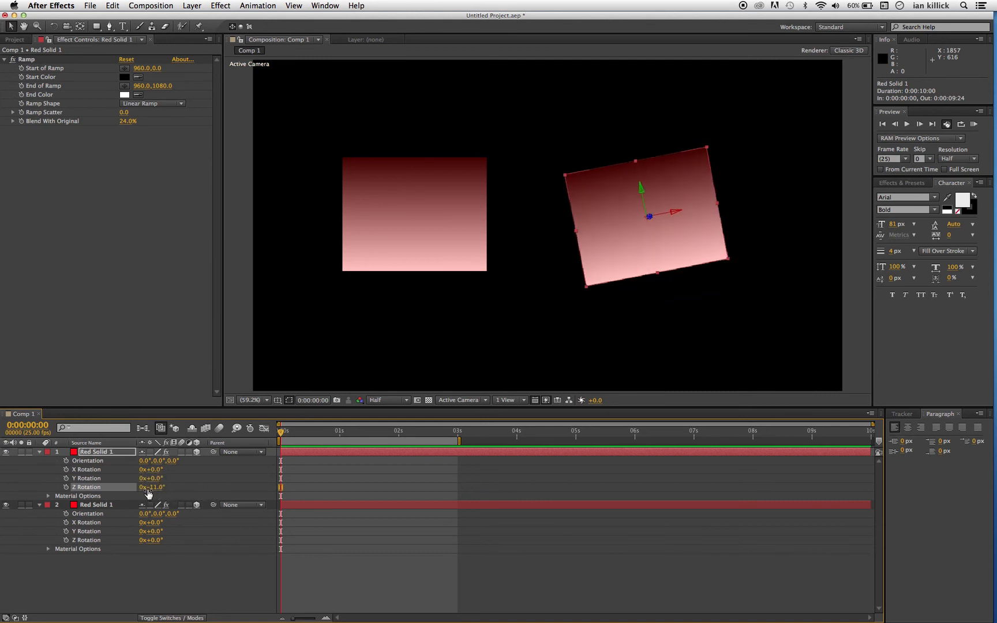
{"action": "key", "text": "super+z"}
Try changing the Z value of layer 1's Orientation, and undo the change
{"action": "left_click", "coordinate": [143, 461]}
{"action": "key", "text": "Tab"}
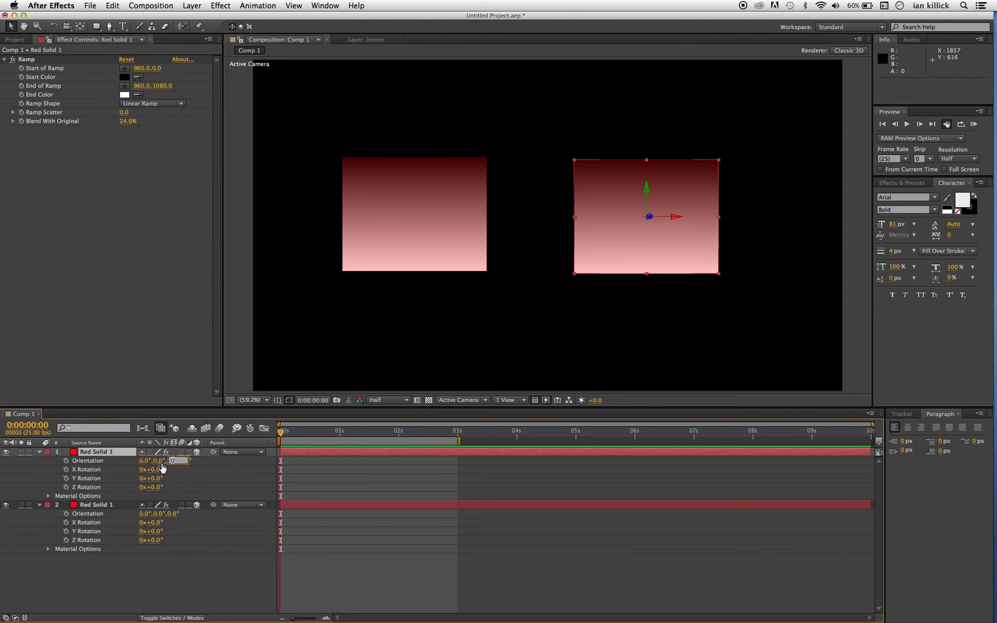
{"action": "left_click", "coordinate": [182, 461]}
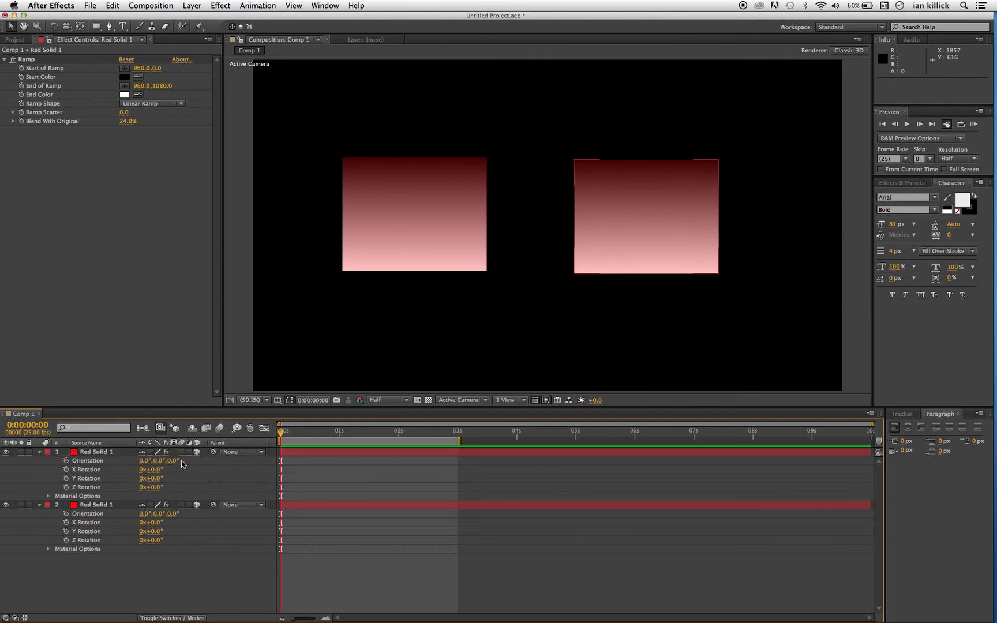
{"action": "left_click", "coordinate": [175, 461]}
{"action": "mouse_move", "coordinate": [174, 466]}
{"action": "left_mouse_down"}
{"action": "mouse_move", "coordinate": [211, 467]}
{"action": "mouse_move", "coordinate": [177, 469]}
{"action": "left_mouse_up"}
{"action": "key", "text": "super+z"}
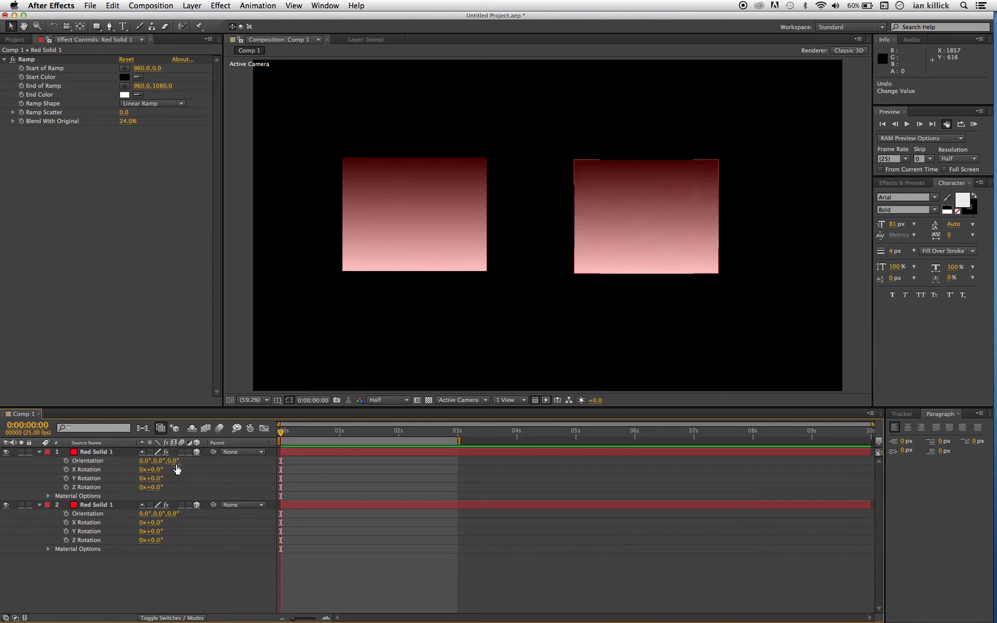
Enable keyframing at 0 seconds for layer 2's Z Rotation and layer 1's Orientation
{"action": "left_click", "coordinate": [65, 540]}
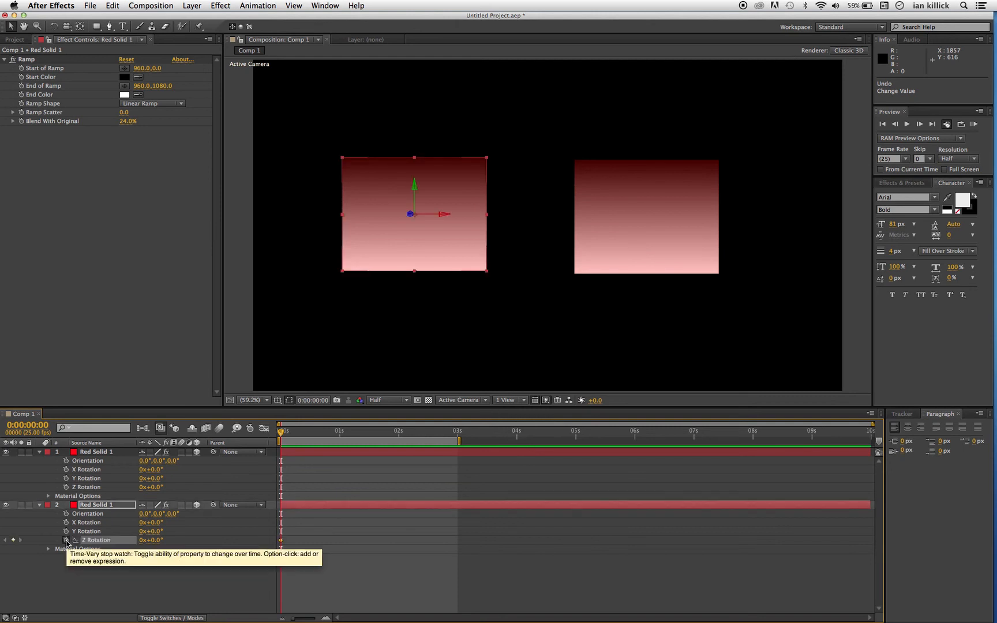
{"action": "left_click", "coordinate": [66, 461]}
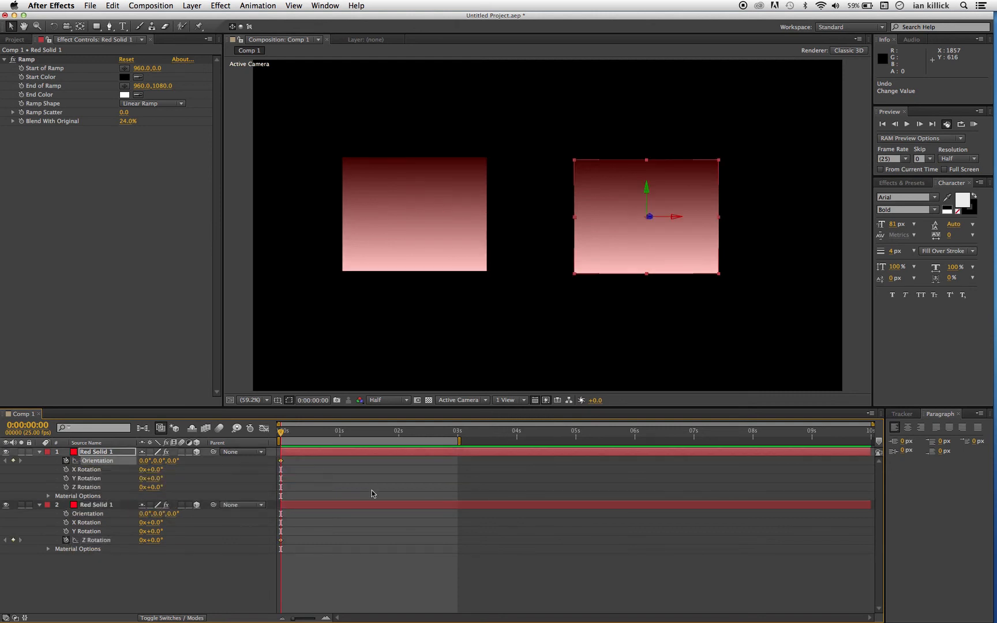
Keyframe layer 2's Z Rotation at 360° at the 2-second mark
{"action": "left_click_drag", "start_coordinate": [284, 434], "coordinate": [398, 447]}
{"action": "left_click", "coordinate": [156, 542]}
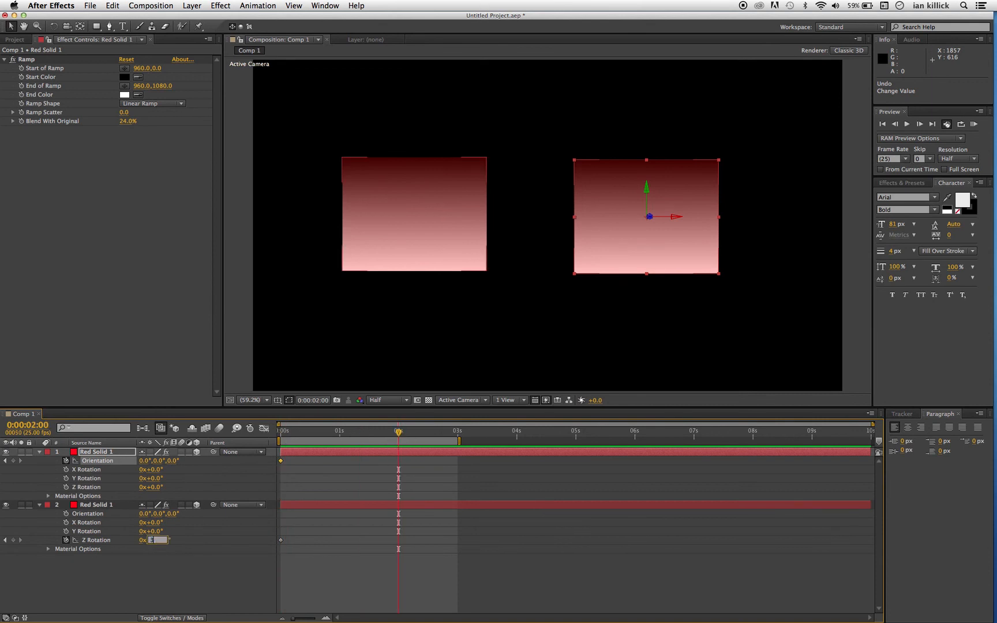
{"action": "type", "text": "360"}
{"action": "left_click", "coordinate": [188, 595]}
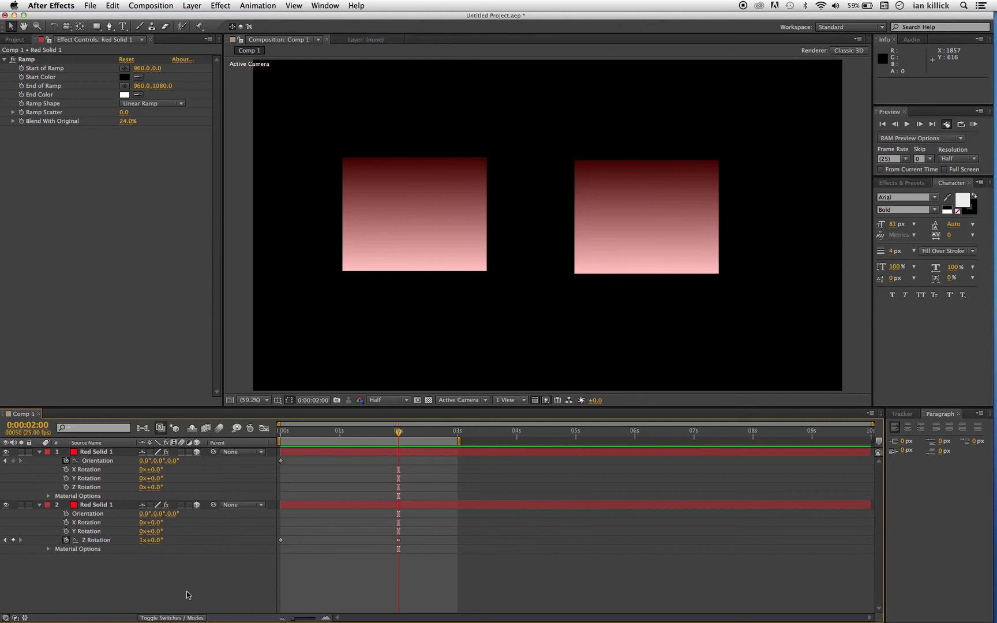
Keyframe the Z value of layer 1's Orientation at 360° at 2 seconds and scrub through to compare both layers
{"action": "left_click", "coordinate": [281, 434]}
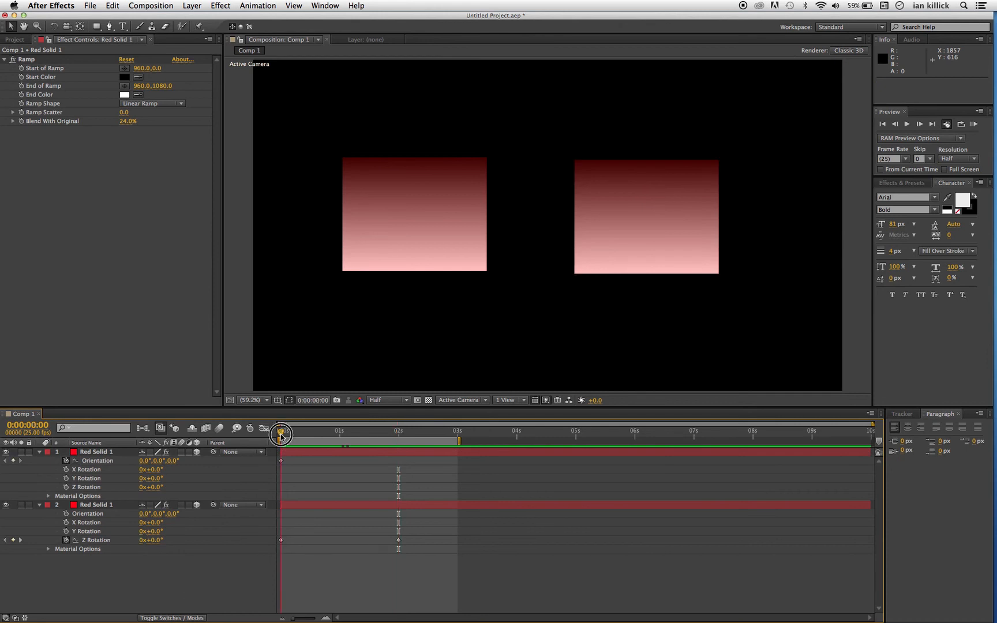
{"action": "left_click_drag", "start_coordinate": [281, 434], "coordinate": [399, 460]}
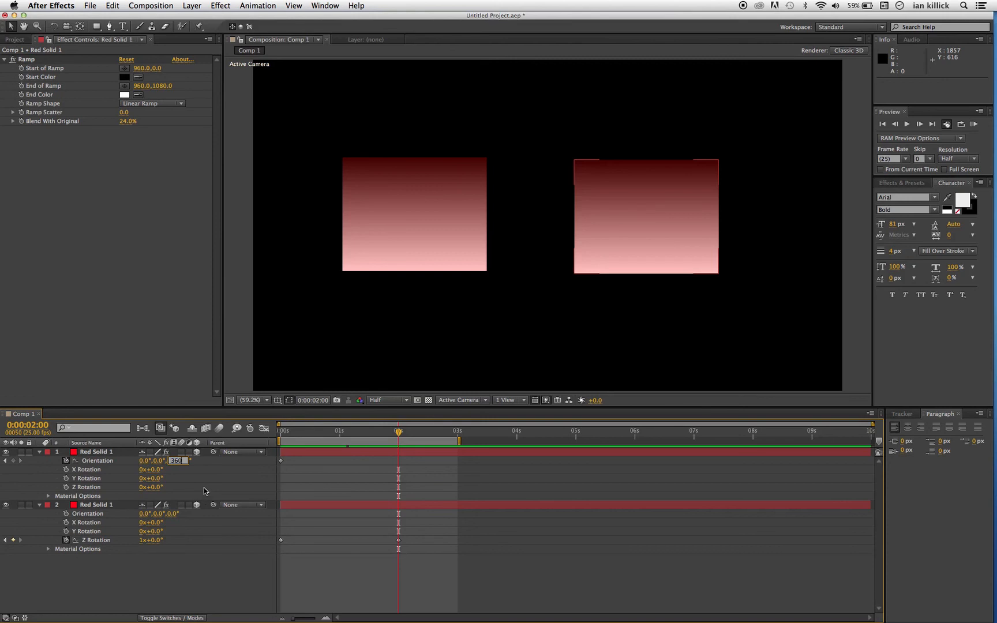
{"action": "key", "text": "Return"}
{"action": "left_click_drag", "start_coordinate": [284, 434], "coordinate": [398, 440]}
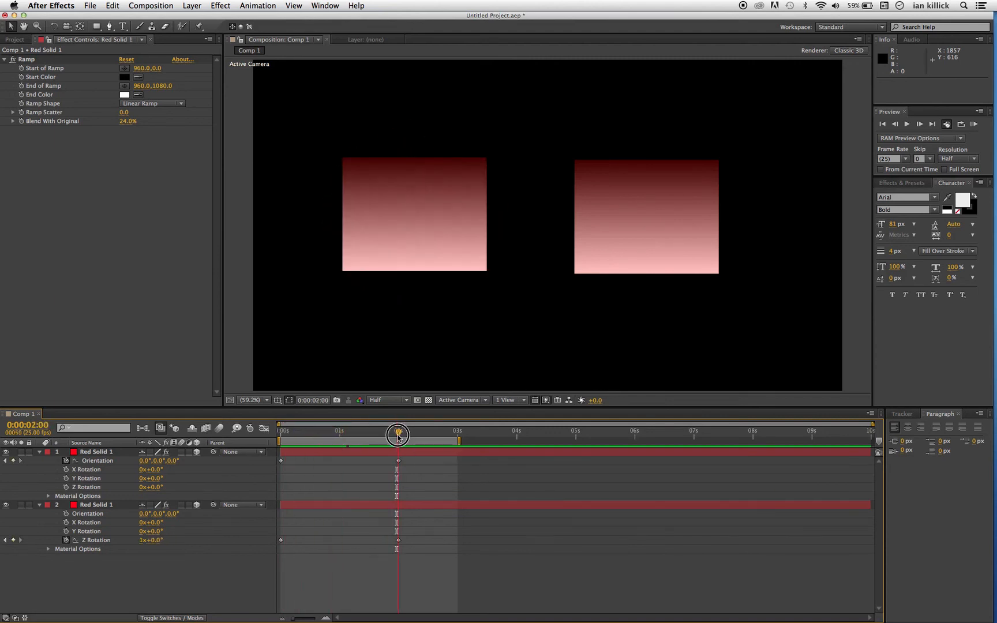
Delete the 2-second keyframes of layer 1's Orientation and layer 2's Z Rotation
{"action": "left_click", "coordinate": [398, 461]}
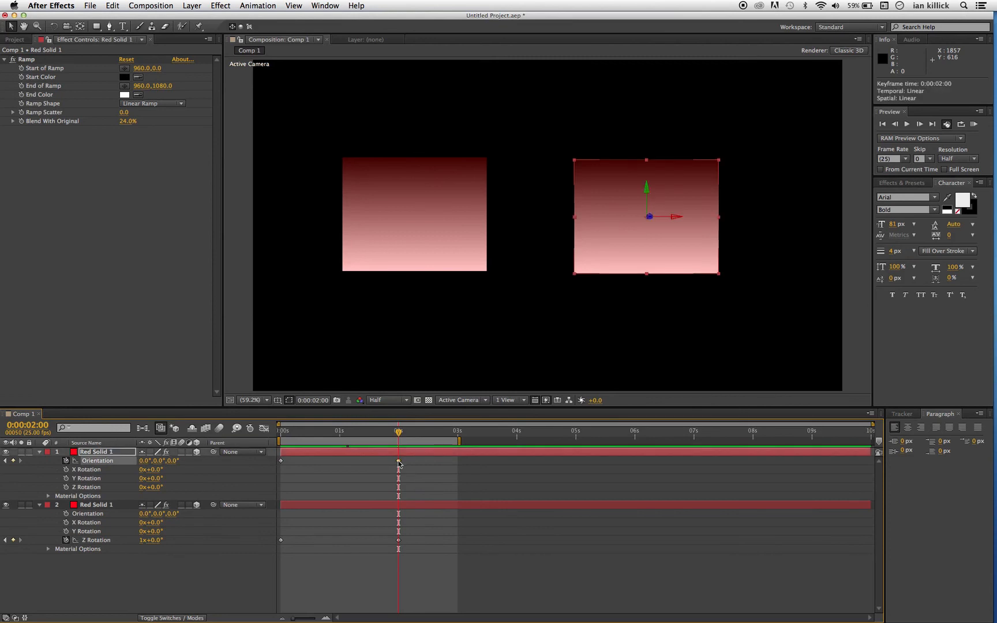
{"action": "key", "text": "Delete"}
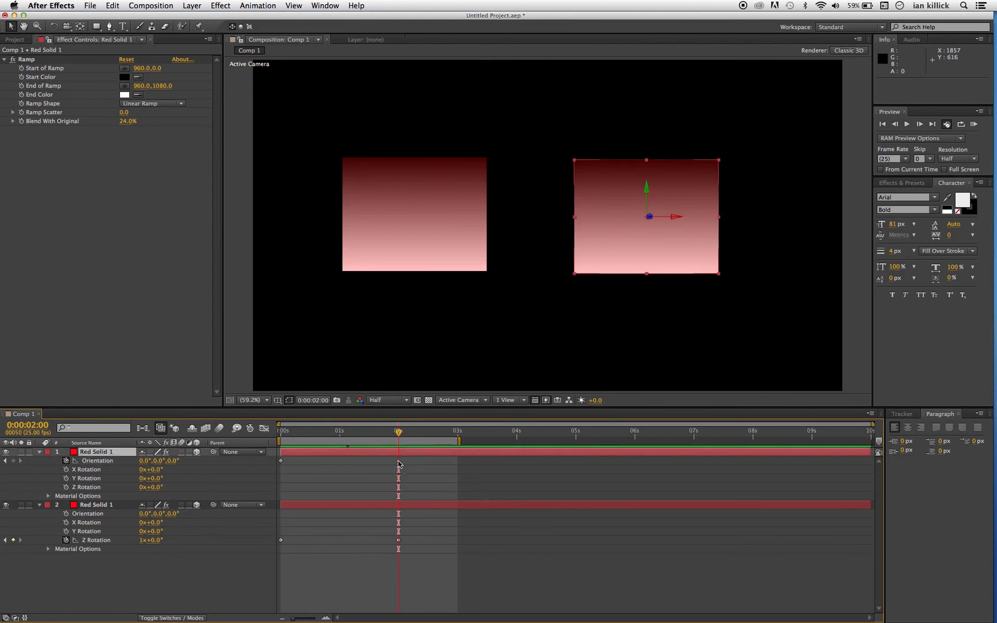
{"action": "left_click", "coordinate": [399, 540]}
{"action": "key", "text": "Delete"}
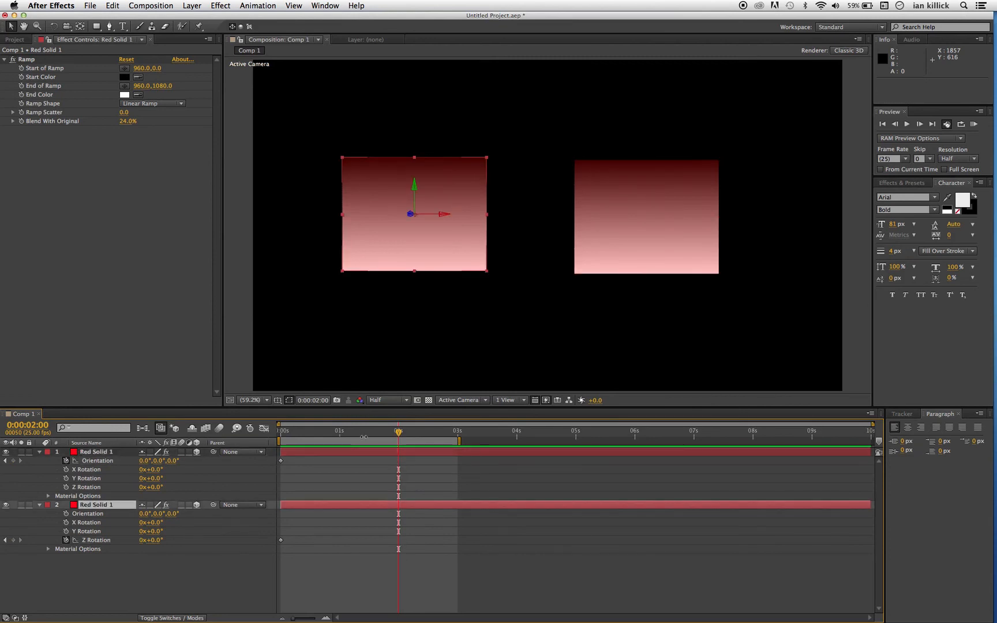
Keyframe layer 2's Z Rotation at 270° at 2 seconds and scrub through its animation
{"action": "left_click_drag", "start_coordinate": [301, 433], "coordinate": [262, 438]}
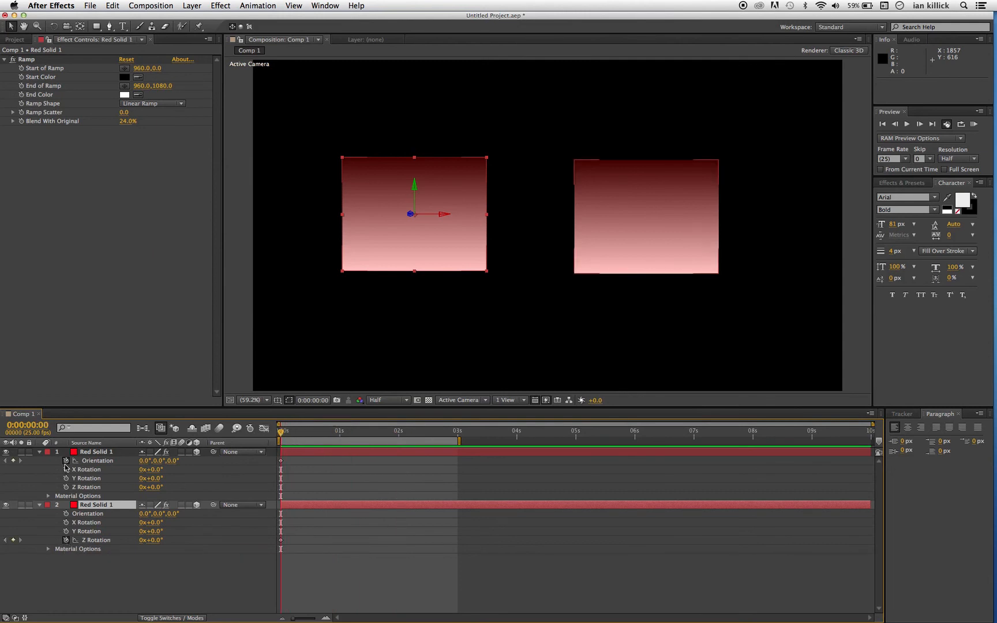
{"action": "left_click_drag", "start_coordinate": [283, 431], "coordinate": [400, 445]}
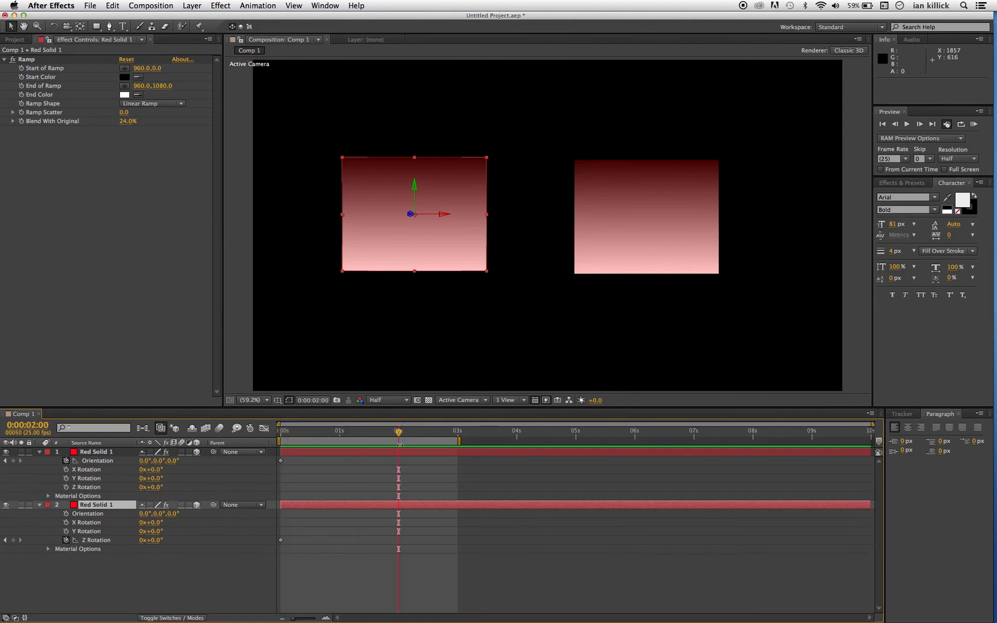
{"action": "left_click", "coordinate": [154, 541]}
{"action": "key", "text": "Return"}
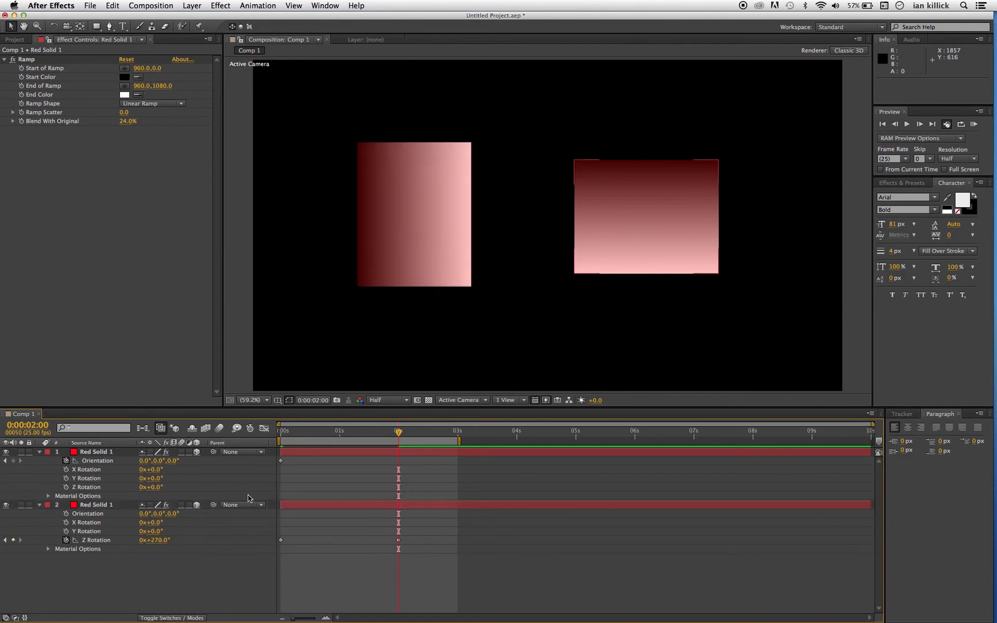
{"action": "left_click_drag", "start_coordinate": [280, 434], "coordinate": [400, 441]}
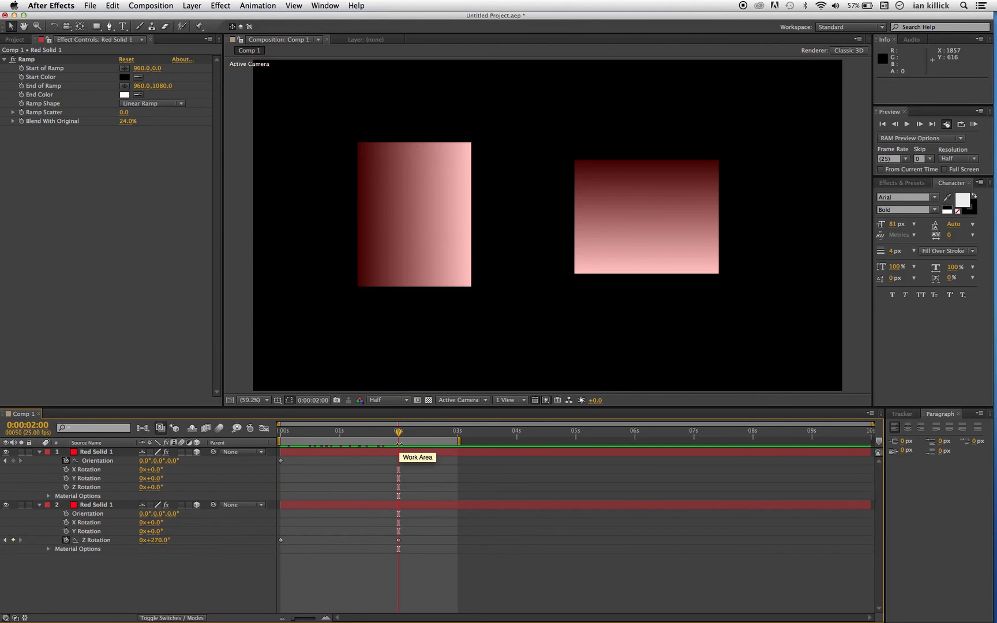
Keyframe the Z value of layer 1's Orientation at 270° at 2 seconds and scrub to compare both rotations
{"action": "left_click", "coordinate": [173, 461]}
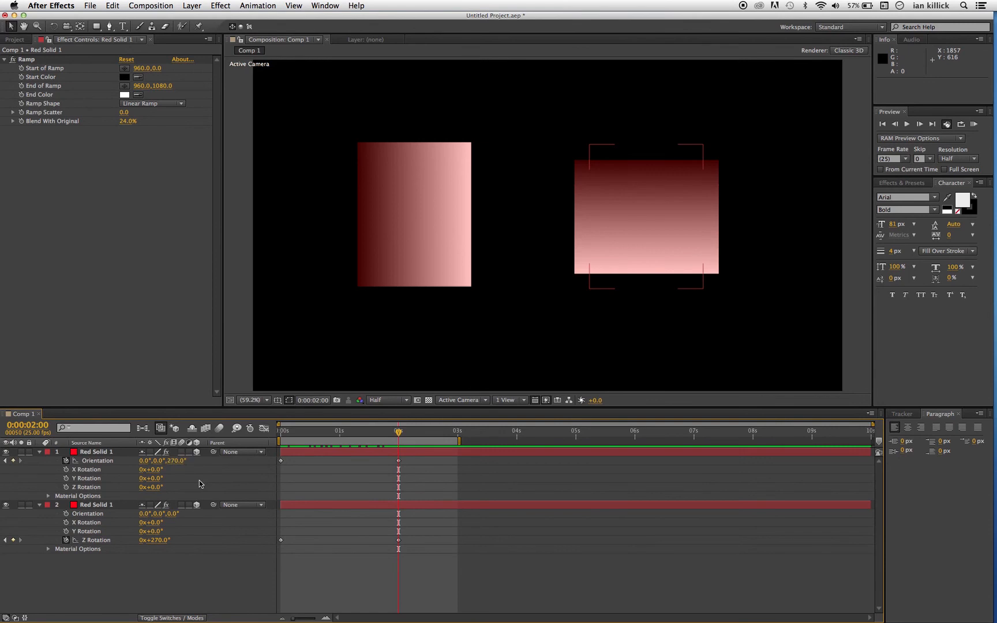
{"action": "key", "text": "Return"}
{"action": "left_click", "coordinate": [285, 432]}
{"action": "left_click_drag", "start_coordinate": [284, 436], "coordinate": [383, 460]}
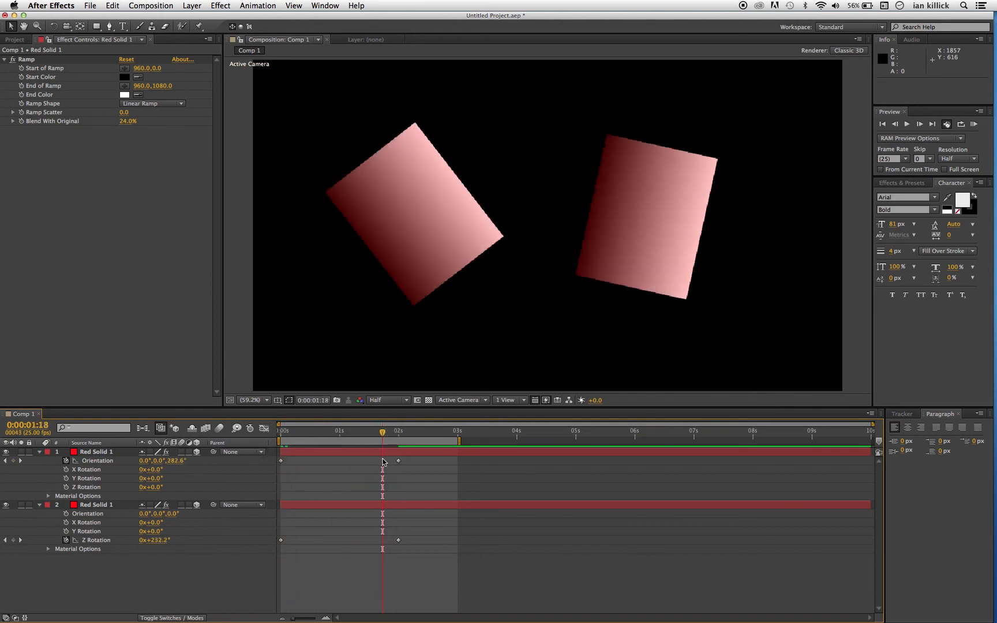
Hide layer 2 and scrub between 0 and 2 seconds to examine how layer 1's Orientation animates
{"action": "left_click", "coordinate": [86, 504]}
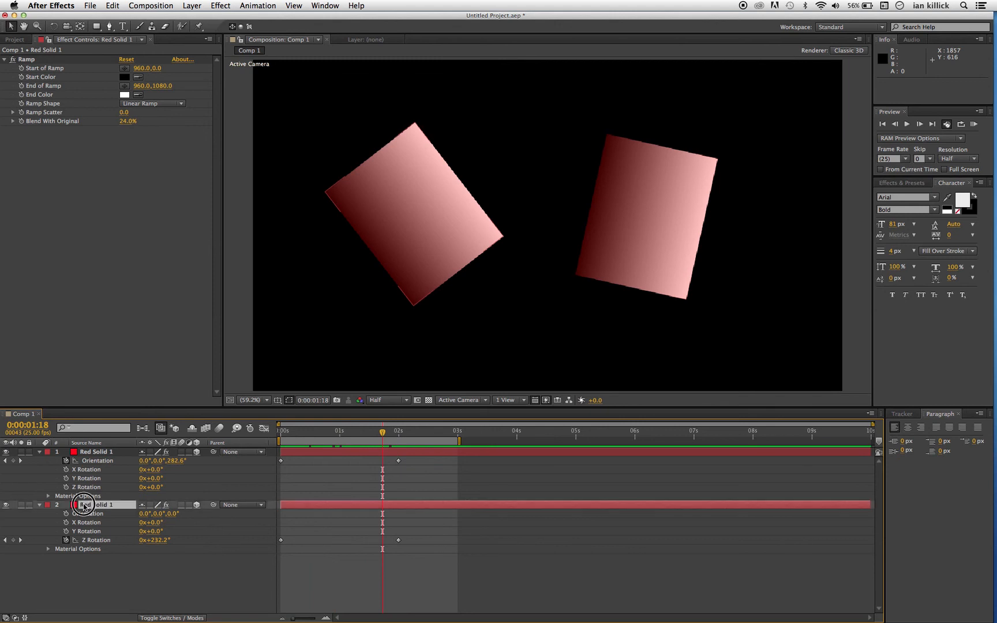
{"action": "left_click", "coordinate": [6, 505]}
{"action": "left_click_drag", "start_coordinate": [292, 434], "coordinate": [331, 433]}
{"action": "left_click", "coordinate": [196, 463]}
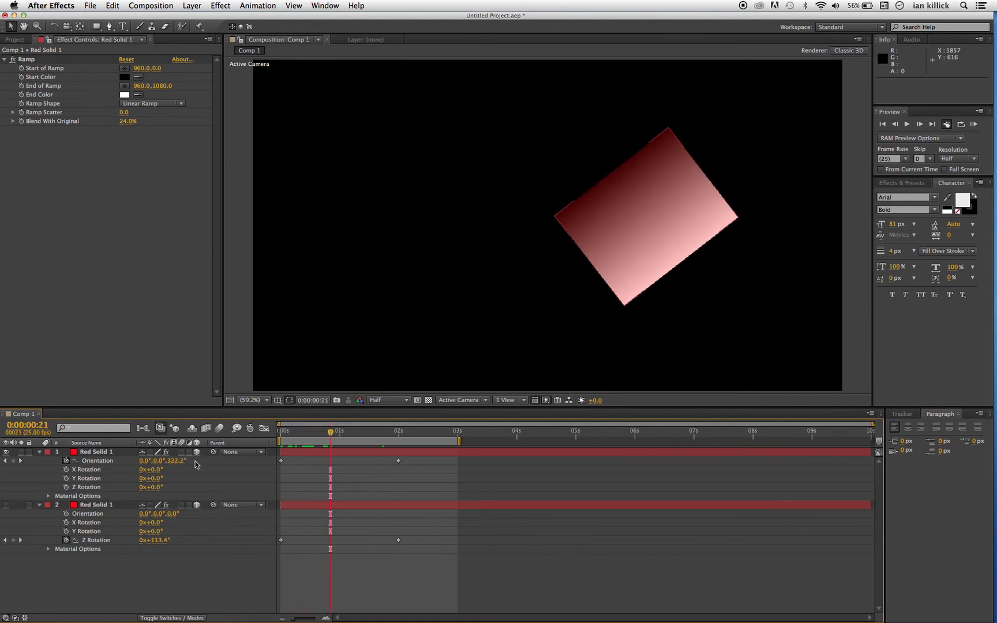
{"action": "left_click_drag", "start_coordinate": [330, 435], "coordinate": [372, 438]}
{"action": "left_click_drag", "start_coordinate": [385, 439], "coordinate": [399, 438]}
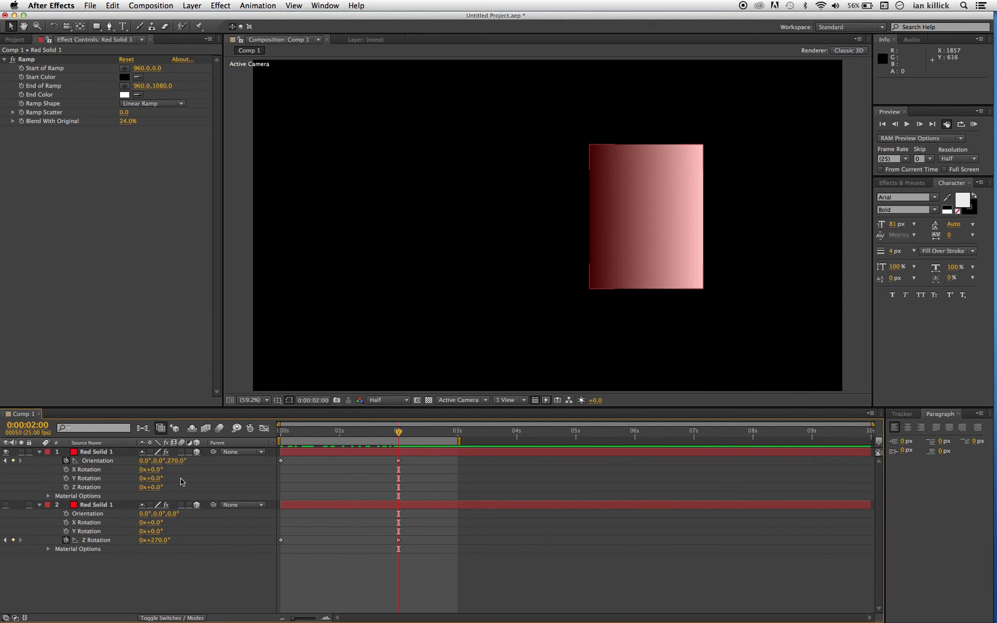
{"action": "left_click", "coordinate": [281, 433]}
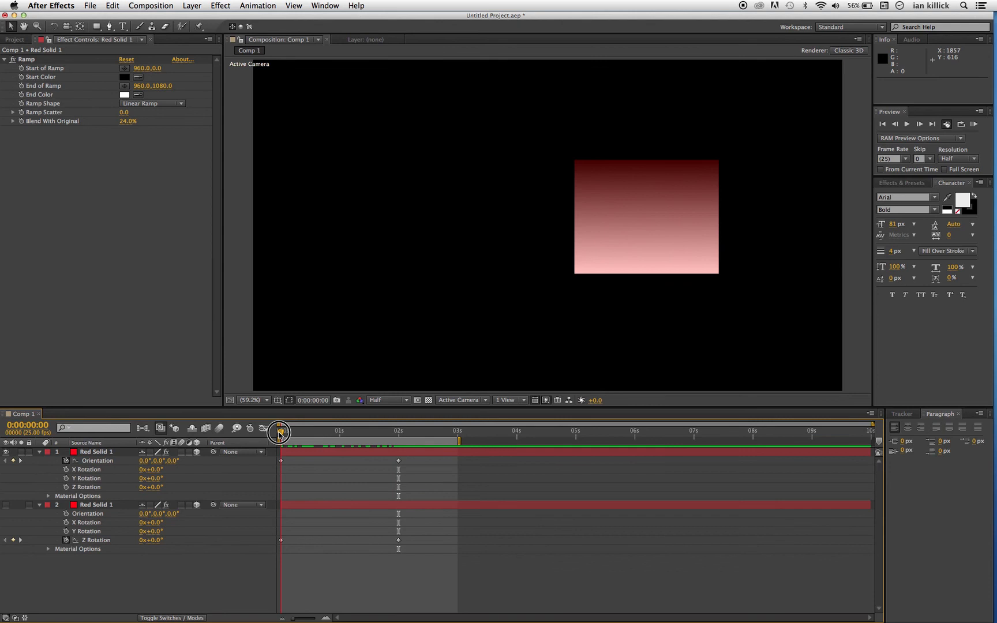
{"action": "left_click_drag", "start_coordinate": [279, 433], "coordinate": [277, 459]}
{"action": "mouse_move", "coordinate": [277, 459]}
{"action": "left_mouse_down"}
{"action": "mouse_move", "coordinate": [400, 465]}
{"action": "mouse_move", "coordinate": [367, 456]}
{"action": "mouse_move", "coordinate": [272, 472]}
{"action": "left_mouse_up"}
Show layer 2 instead of layer 1 and scrub from 0 to 2 seconds to examine its Z Rotation animation
{"action": "left_click", "coordinate": [5, 506]}
{"action": "left_click", "coordinate": [5, 453]}
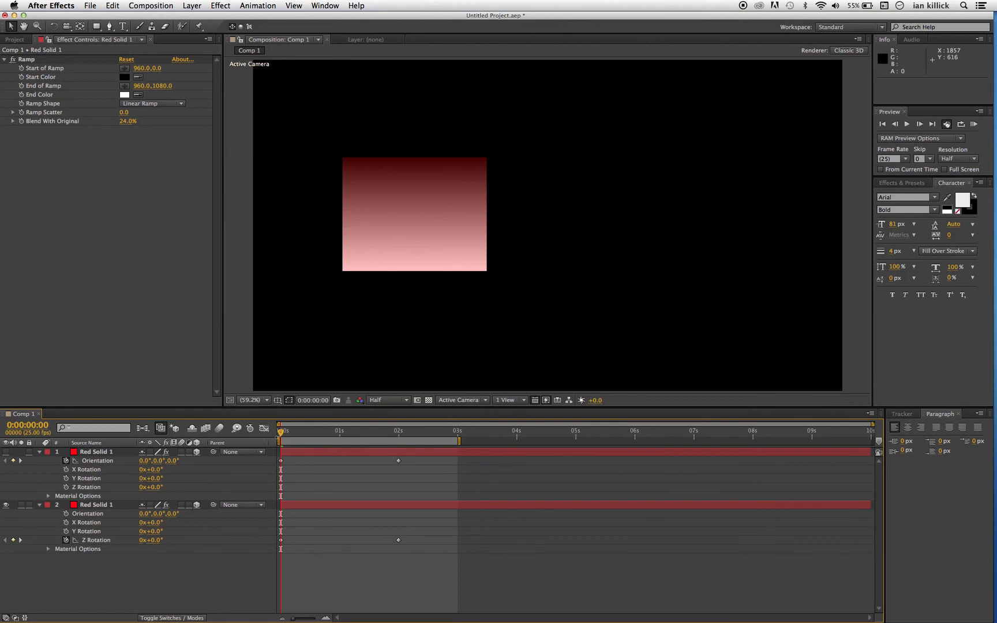
{"action": "left_click", "coordinate": [191, 541]}
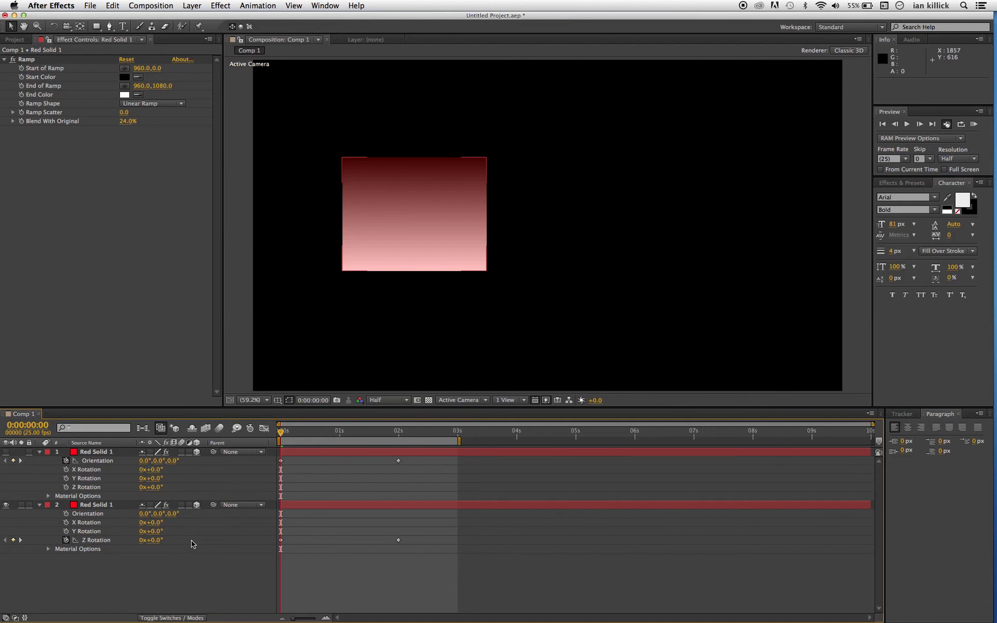
{"action": "left_click", "coordinate": [156, 540]}
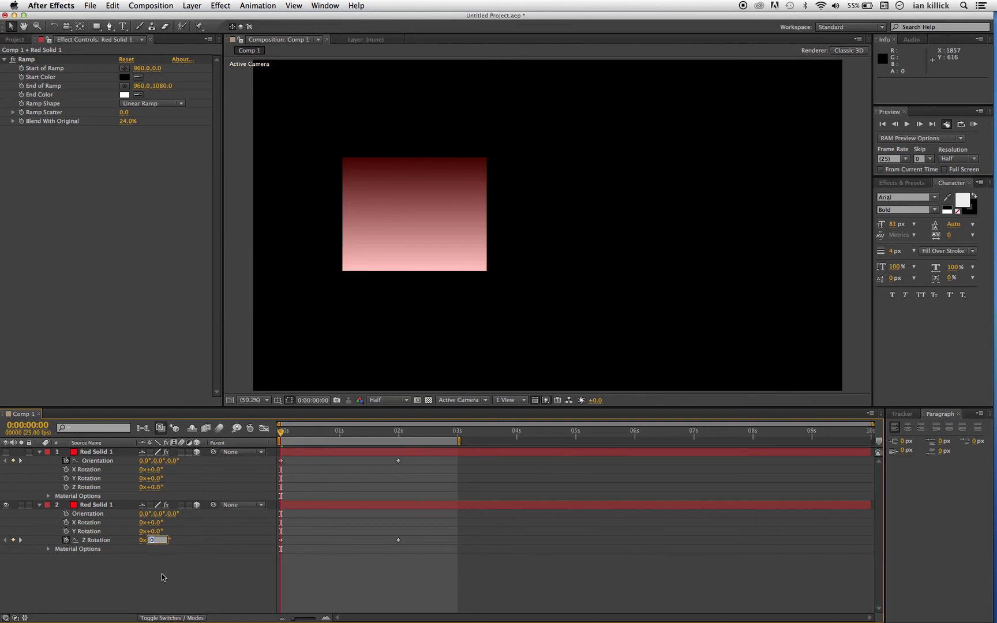
{"action": "key", "text": "Return"}
{"action": "left_click_drag", "start_coordinate": [282, 434], "coordinate": [402, 455]}
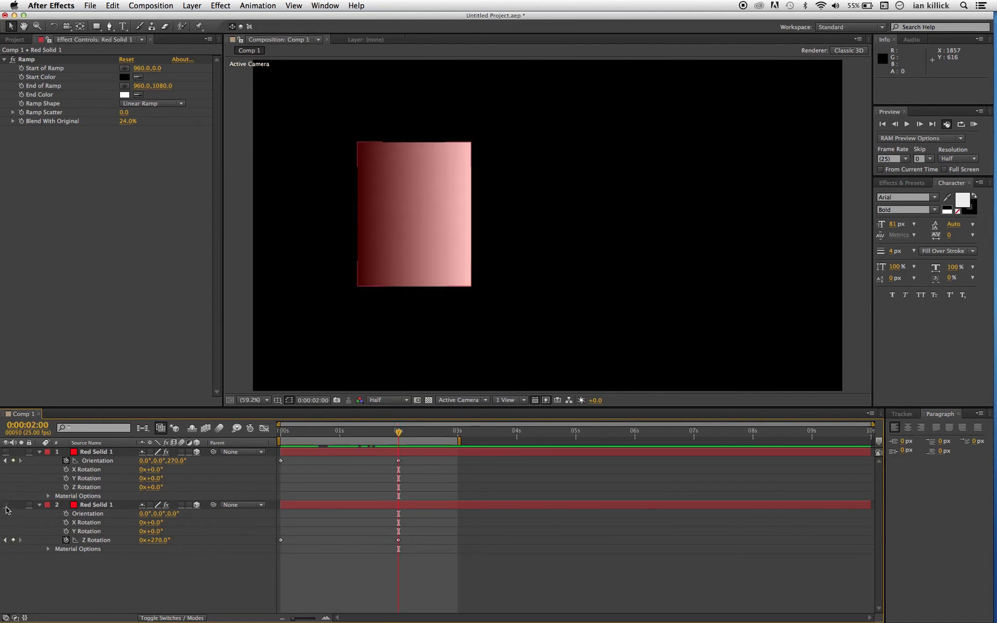
Show only layer 1 to review its Orientation animation from 0 to 2 seconds, and make layer 2 visible again
{"action": "left_click", "coordinate": [6, 506]}
{"action": "left_click", "coordinate": [6, 453]}
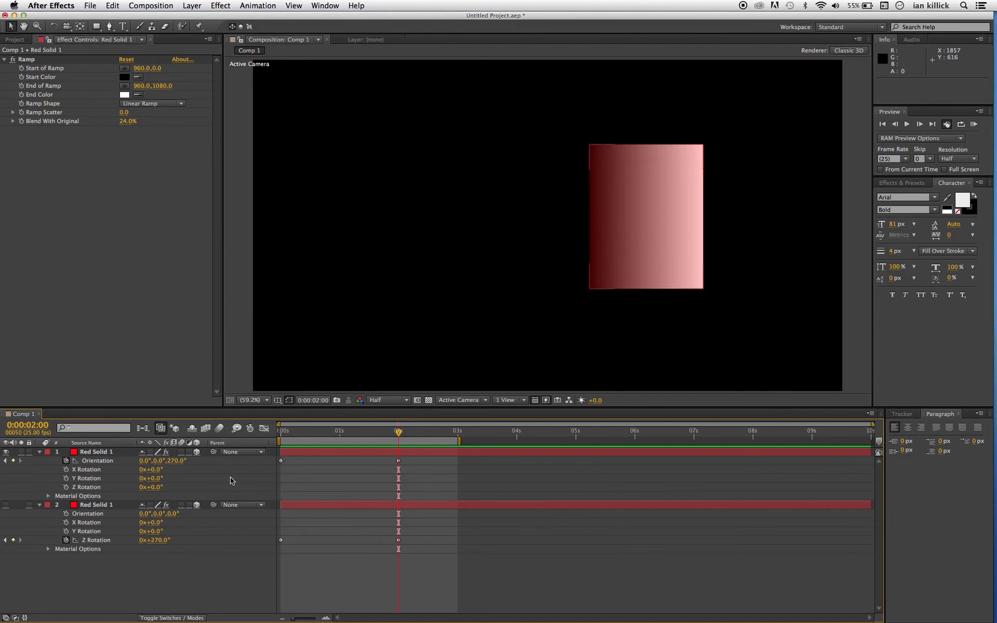
{"action": "left_click_drag", "start_coordinate": [285, 439], "coordinate": [277, 438]}
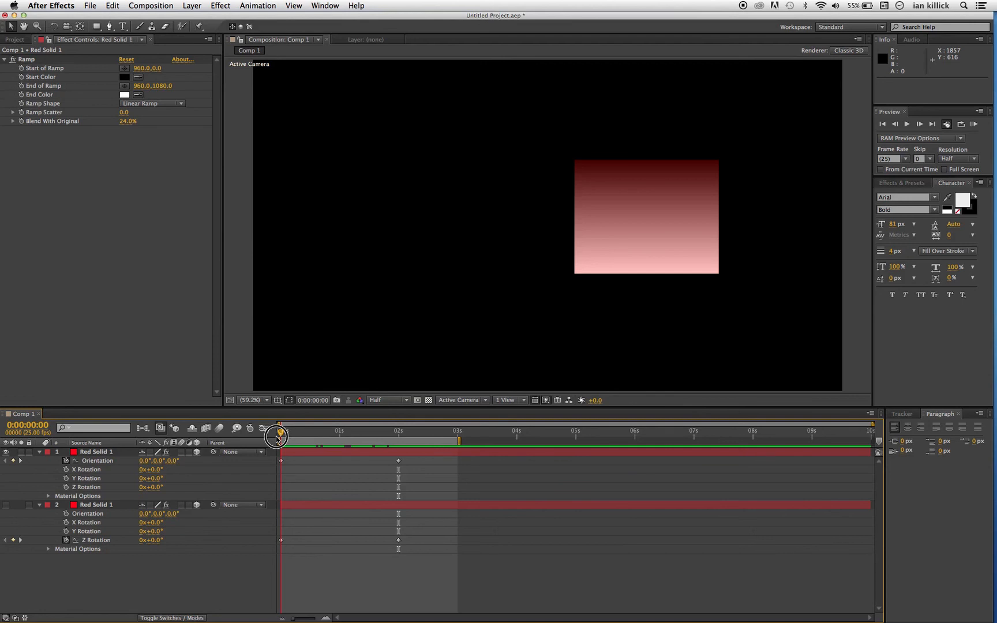
{"action": "left_click_drag", "start_coordinate": [277, 439], "coordinate": [400, 458]}
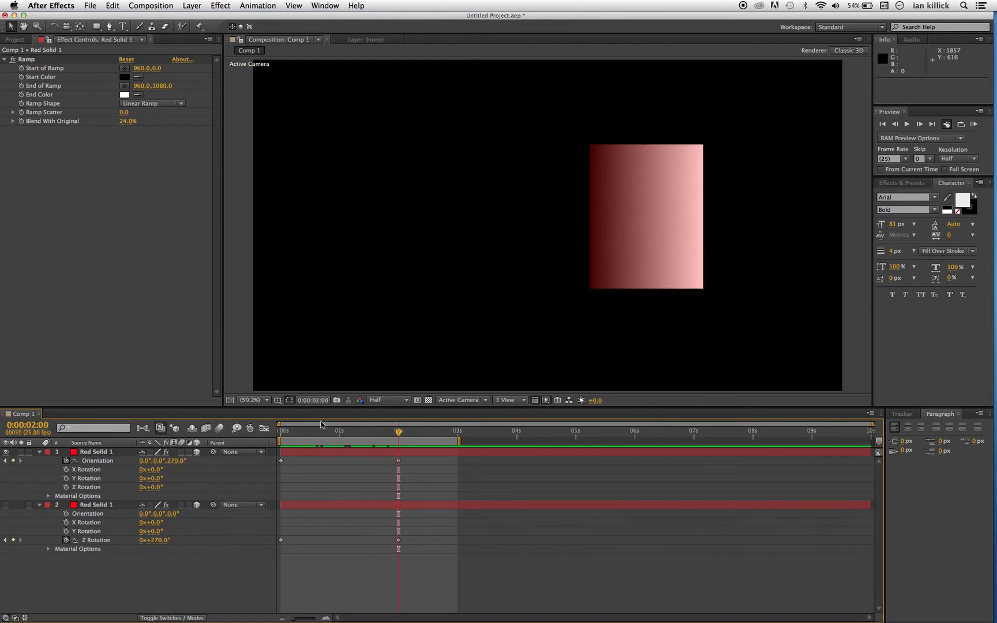
{"action": "left_click", "coordinate": [6, 506]}
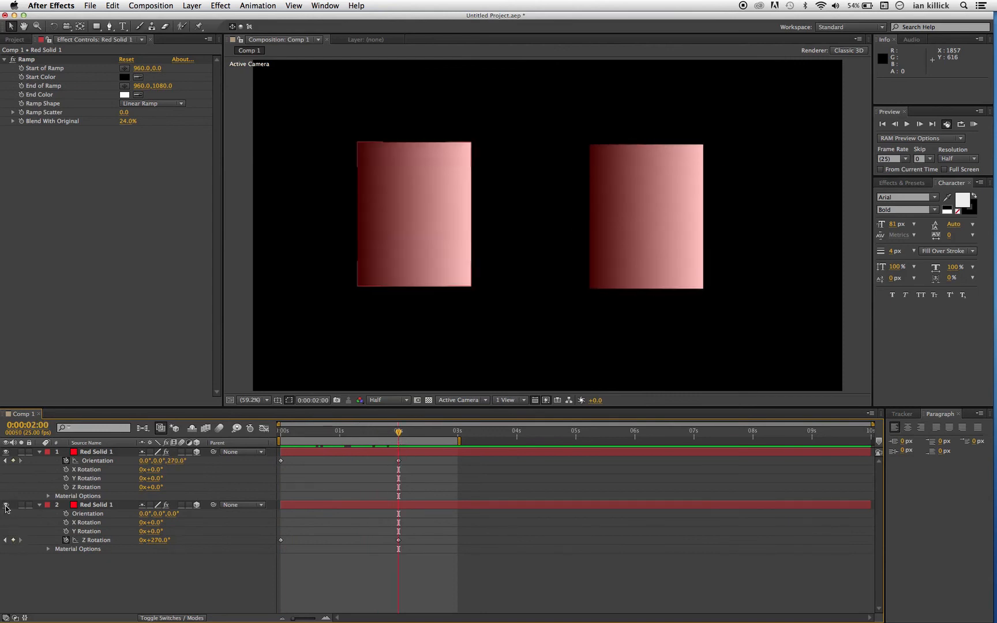
Return to the start of the timeline and rename layer 2 "rotation" and layer 1 "orientation"
{"action": "left_click", "coordinate": [284, 437]}
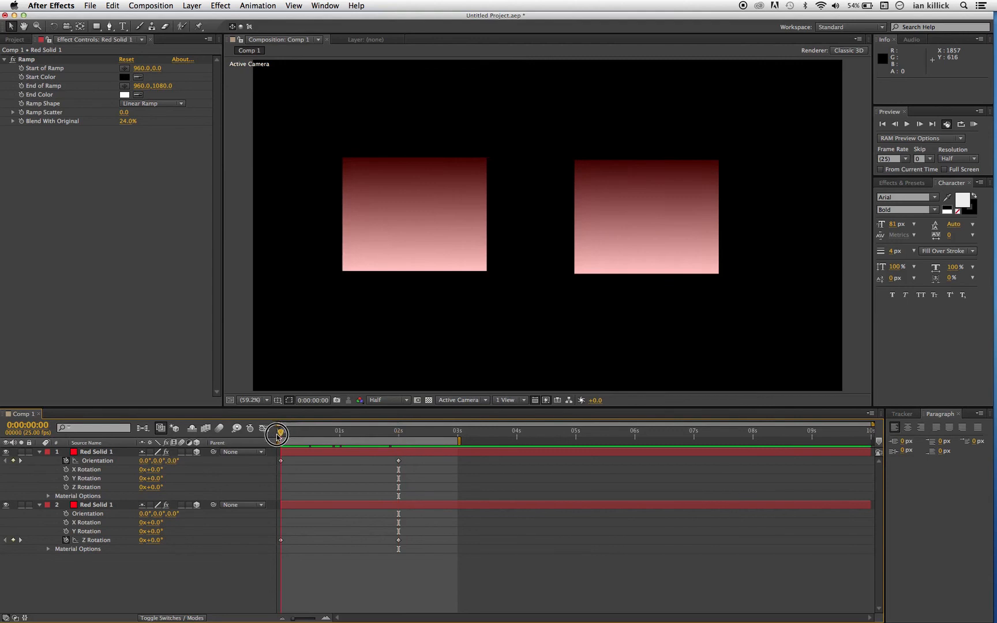
{"action": "left_click", "coordinate": [86, 506]}
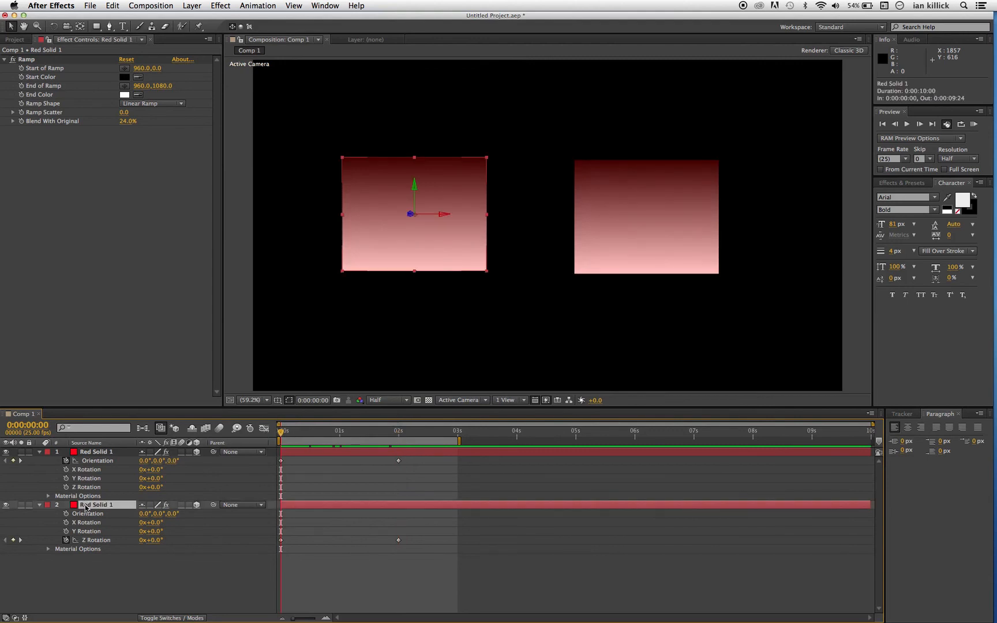
{"action": "key", "text": "Return"}
{"action": "type", "text": "rotation"}
{"action": "key", "text": "Return"}
{"action": "left_click", "coordinate": [94, 454]}
{"action": "key", "text": "Return"}
{"action": "type", "text": "or"}
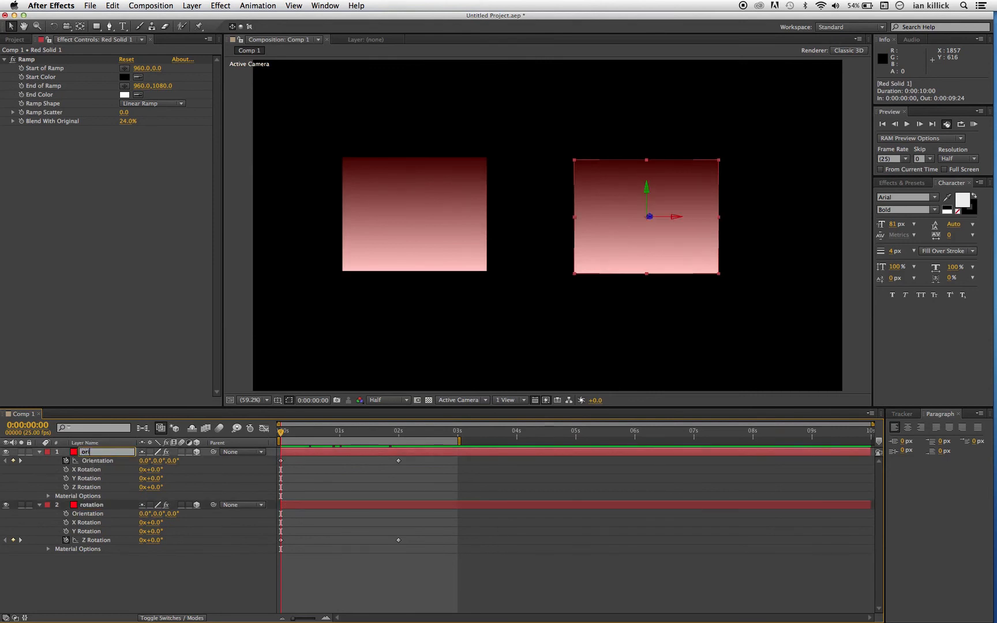
{"action": "type", "text": "ientation"}
{"action": "left_click", "coordinate": [132, 558]}
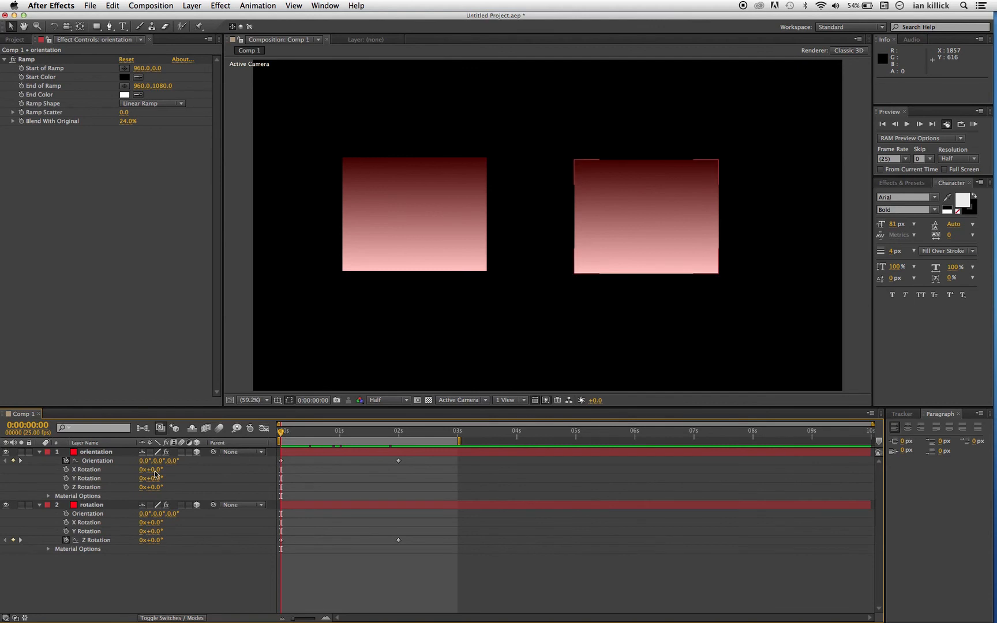
Select each renamed layer in turn and scrub from 0 to 2 seconds to compare the orientation and rotation animations
{"action": "left_click", "coordinate": [109, 454]}
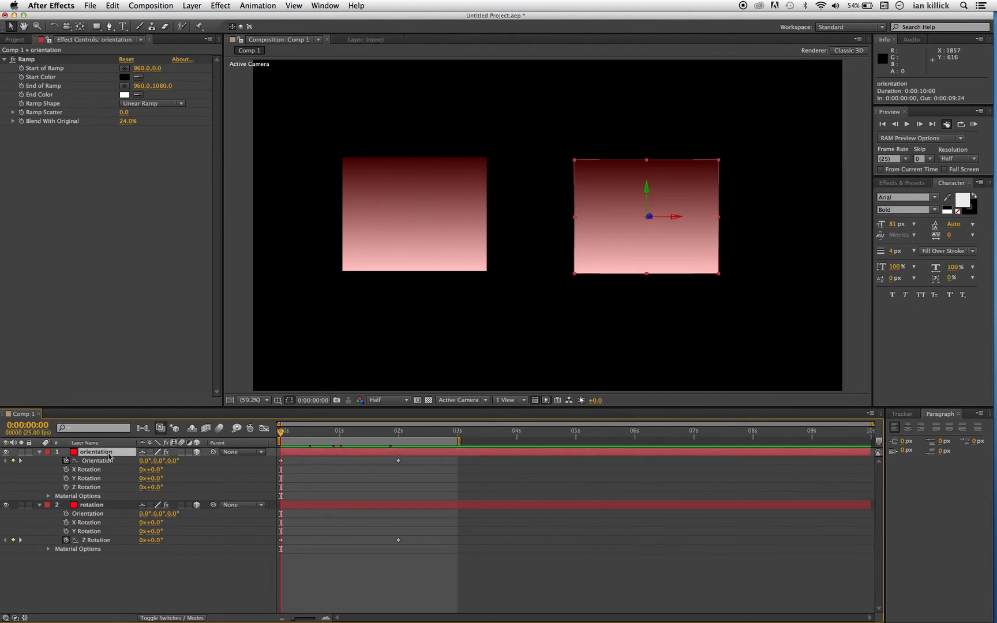
{"action": "left_click", "coordinate": [85, 505]}
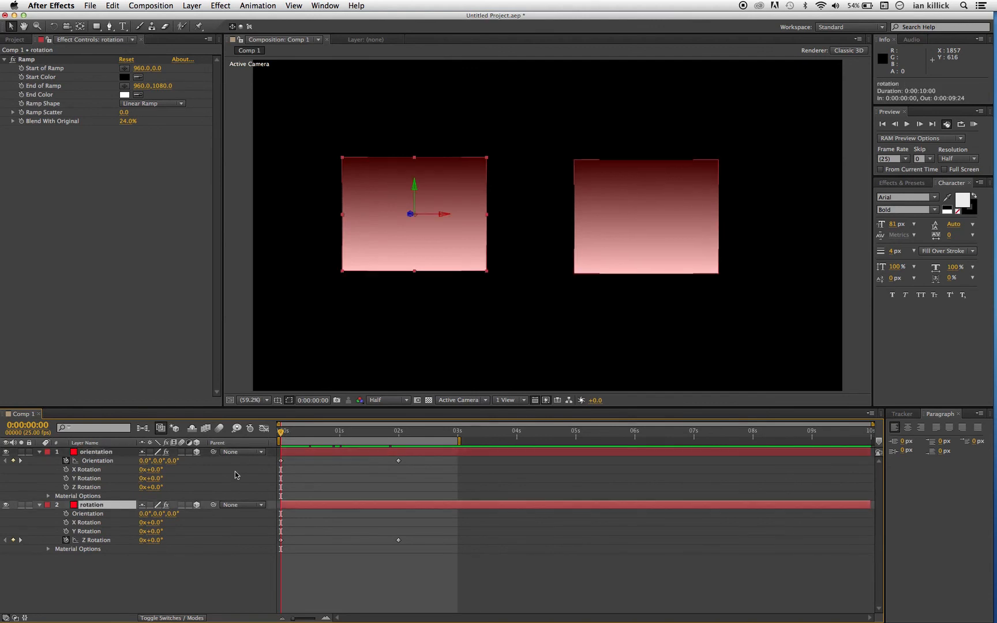
{"action": "left_click", "coordinate": [282, 434]}
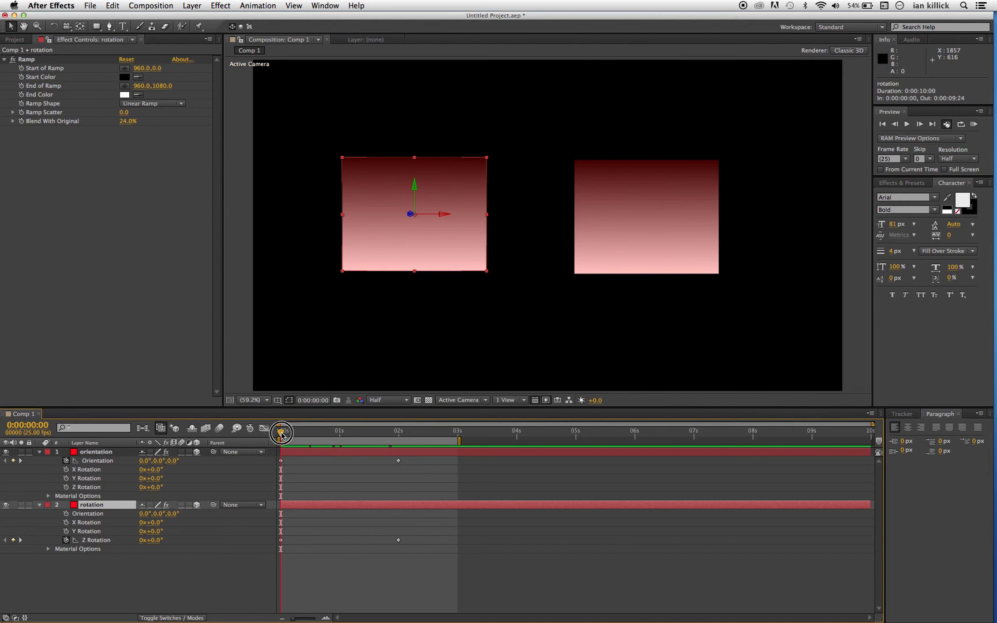
{"action": "left_click_drag", "start_coordinate": [282, 434], "coordinate": [399, 443]}
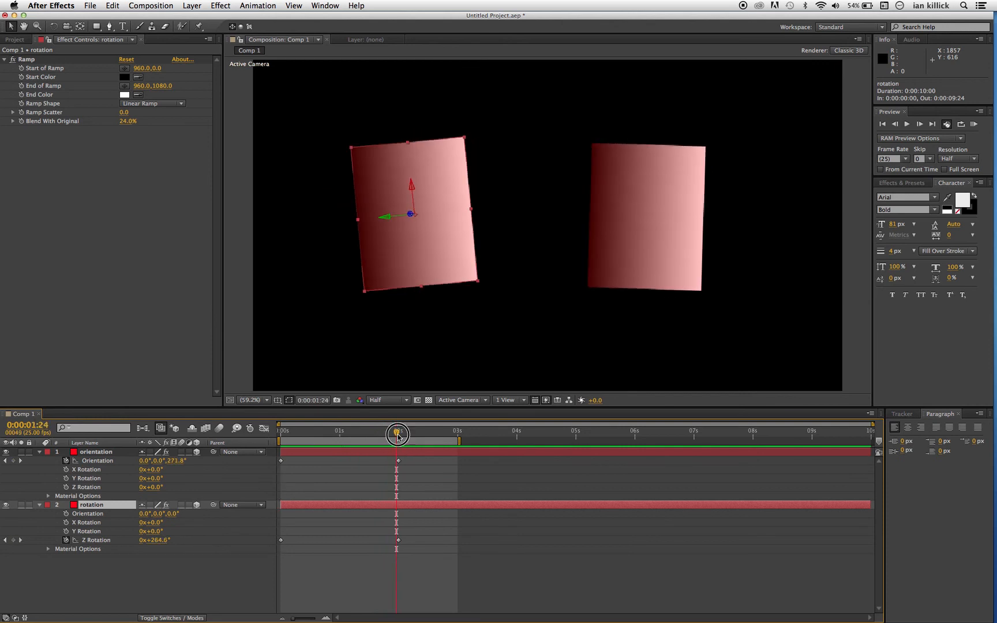
{"action": "left_click", "coordinate": [399, 439]}
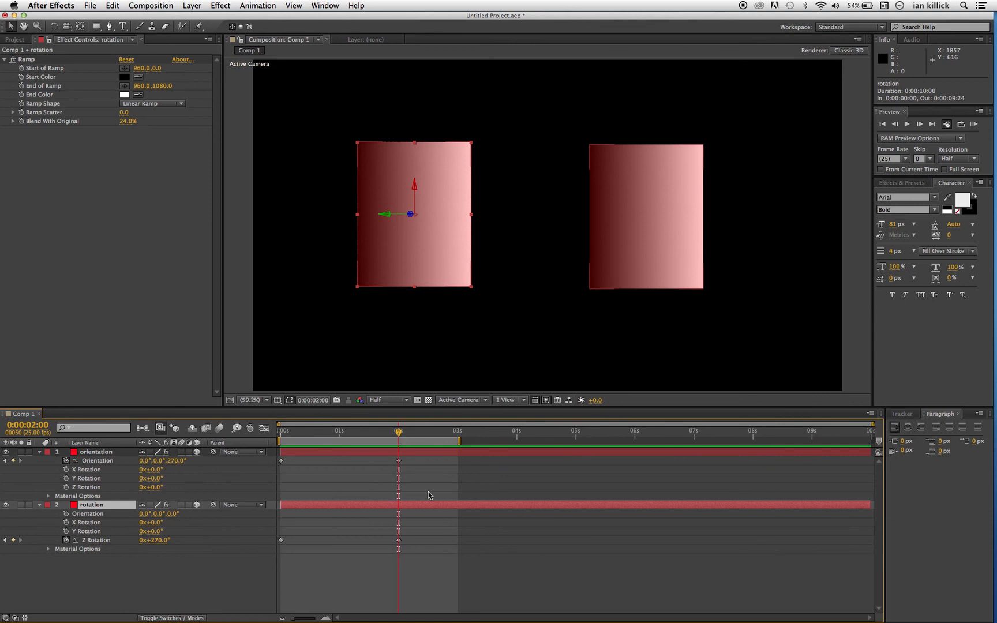